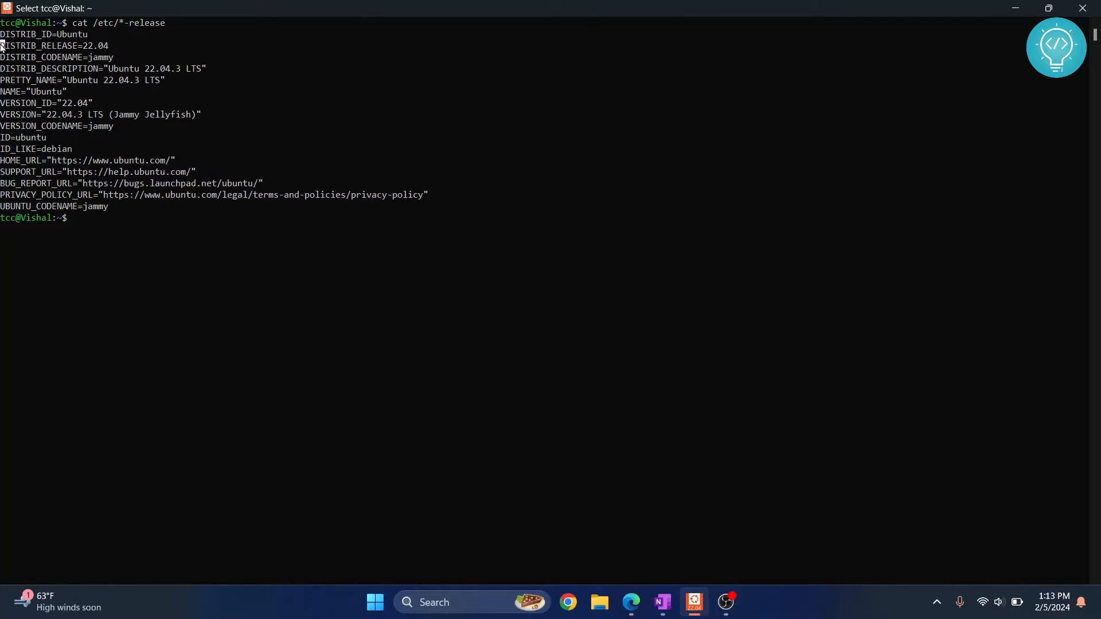
Step: Run sudo apt update with the sudo password to refresh package lists, reporting 58 upgradable
drag(1, 46, 113, 46)
click(105, 229)
click(69, 223)
text(sudo ap)
text(t update)
key(Return)
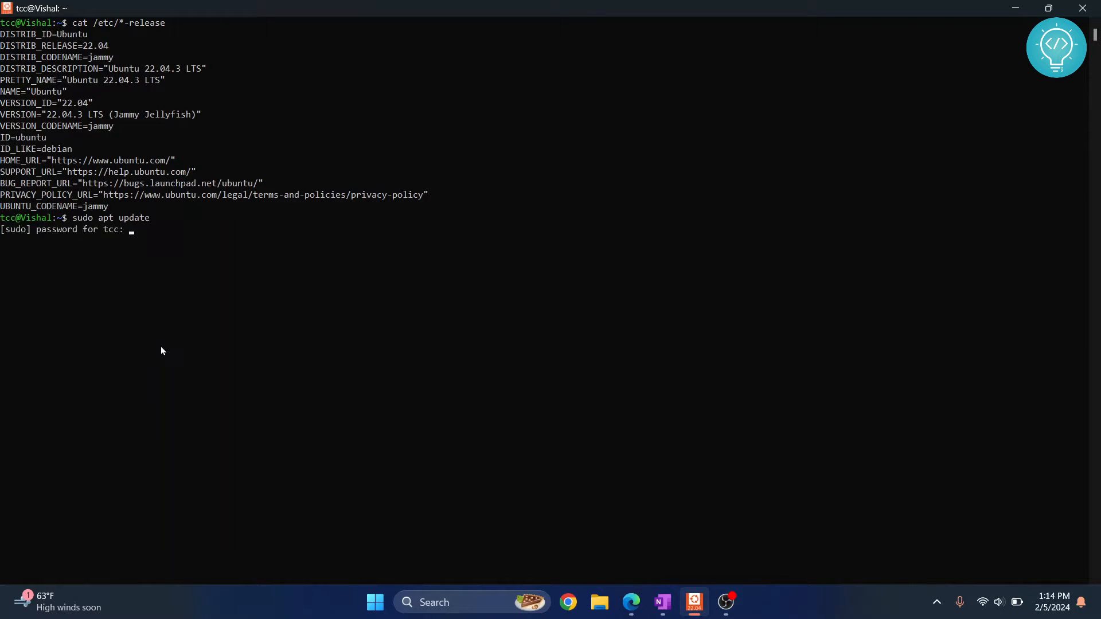
key(Return)
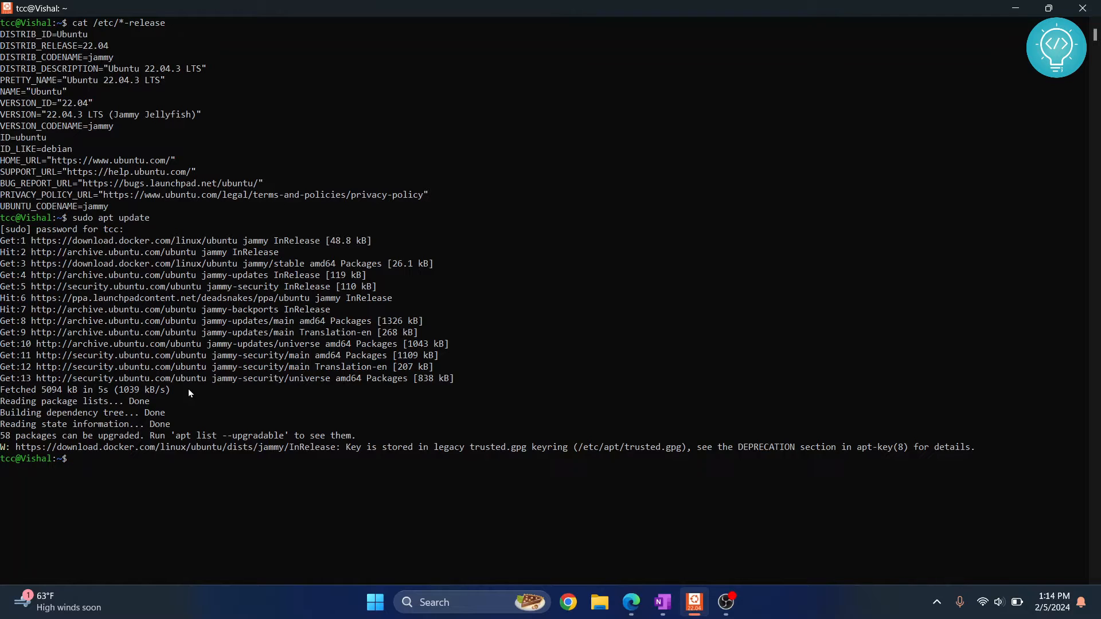
text(sudo apt i)
text(nstall vsft)
text(pd)
Step: Install vsftpd via sudo apt install vsftpd, answering y to pull in libwrap0 and ssl-cert
key(Return)
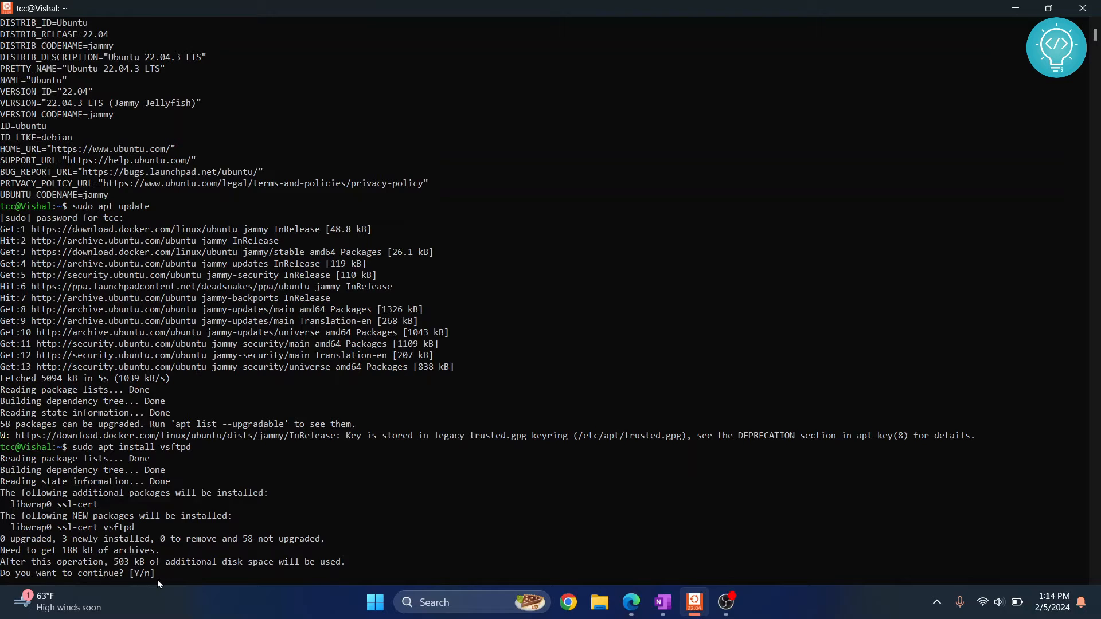
text(y)
key(Return)
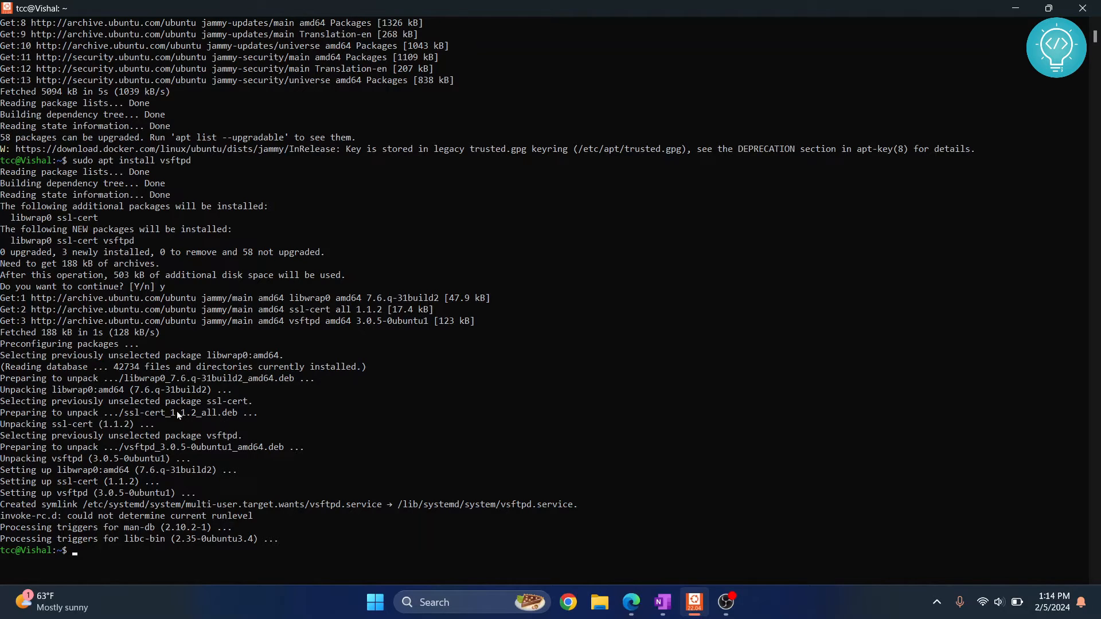
text(sudo service )
text(vsftpd stat)
text(us)
Step: Check vsftpd status shows the FTP server not running, then start it with sudo service vsftpd start
key(Return)
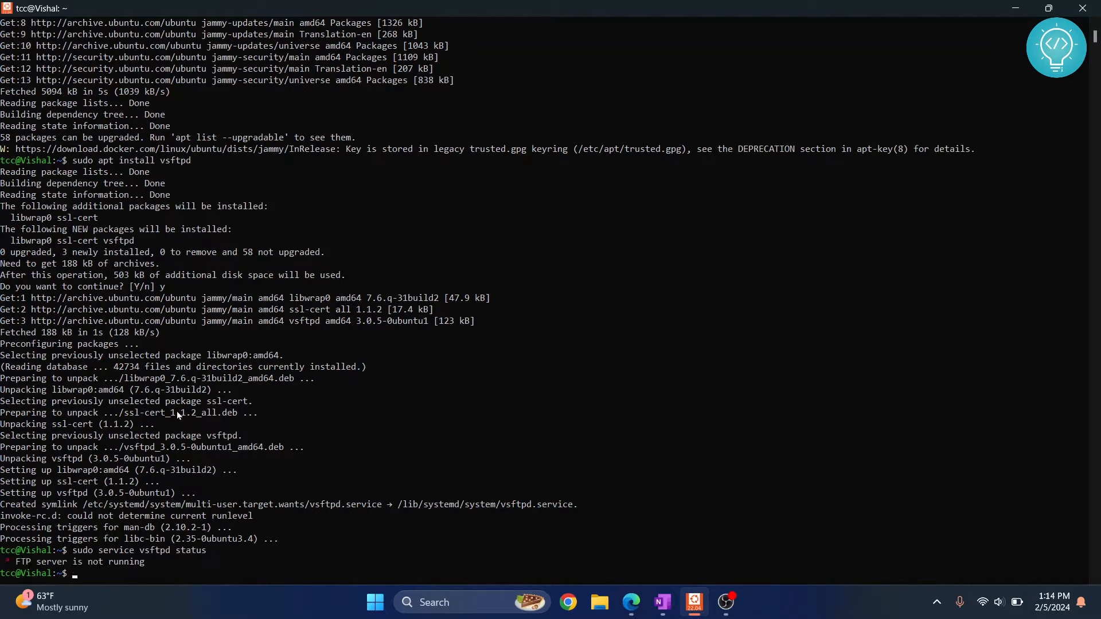
drag(17, 561, 84, 562)
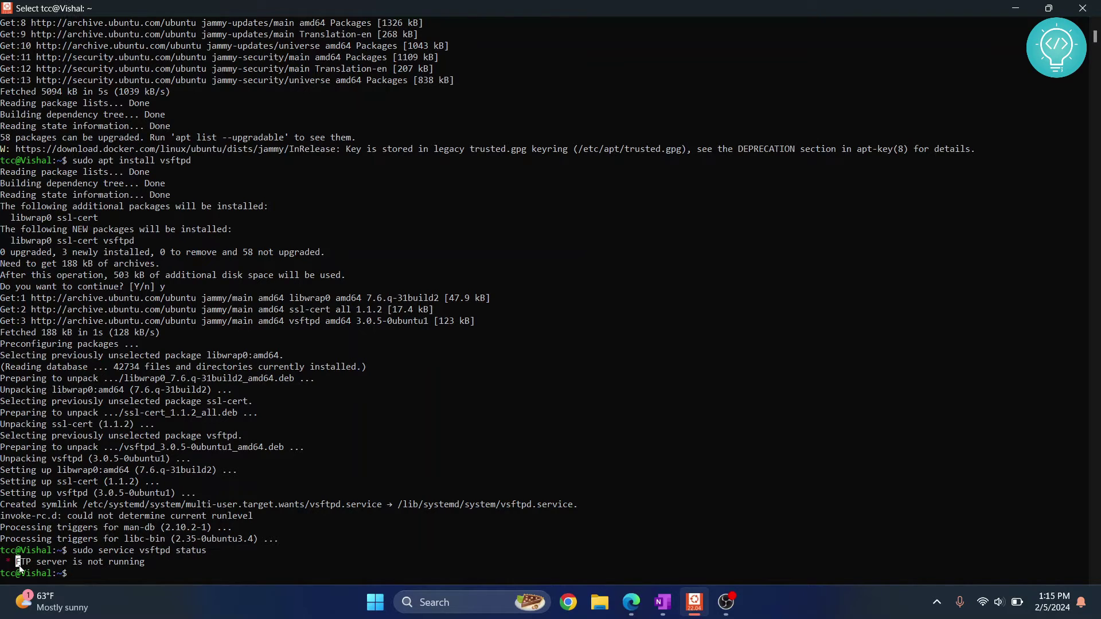
click(120, 563)
text(sudo service )
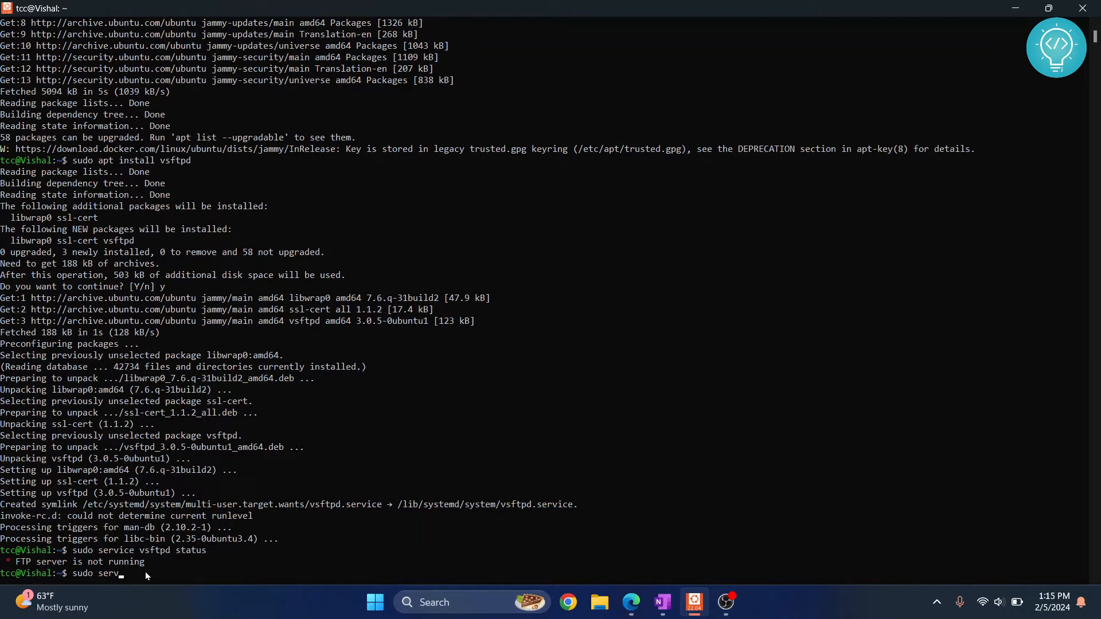
text(vsftp)
text(d start)
key(Return)
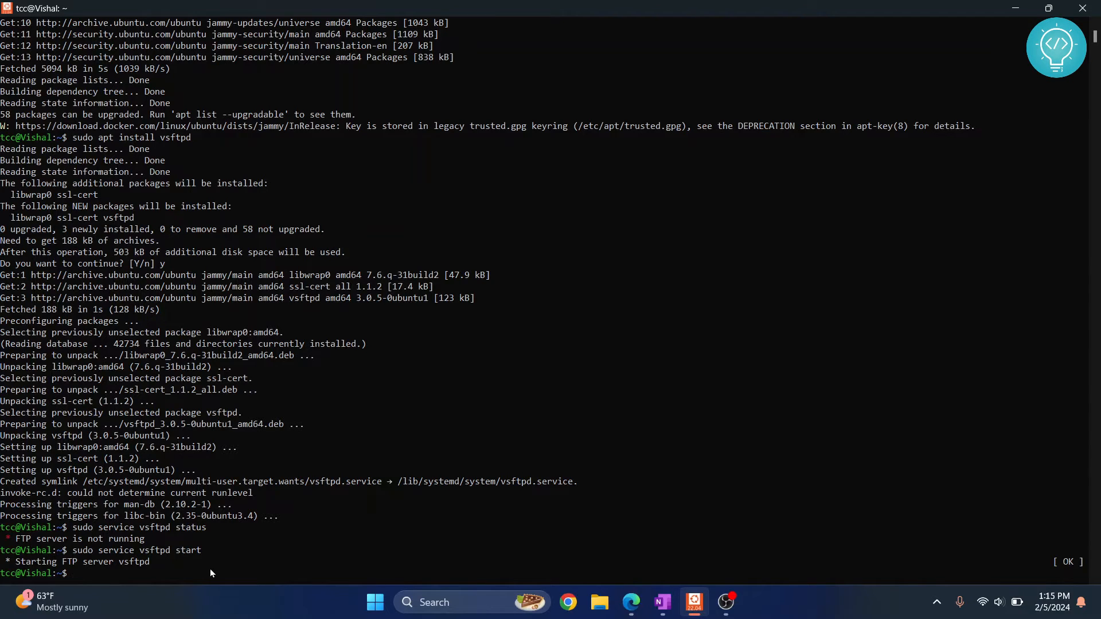
text(sudo )
text(sys)
text(temctl enable)
text( vsftpd)
Step: Enable vsftpd to start at boot with sudo systemctl enable vsftpd
key(Return)
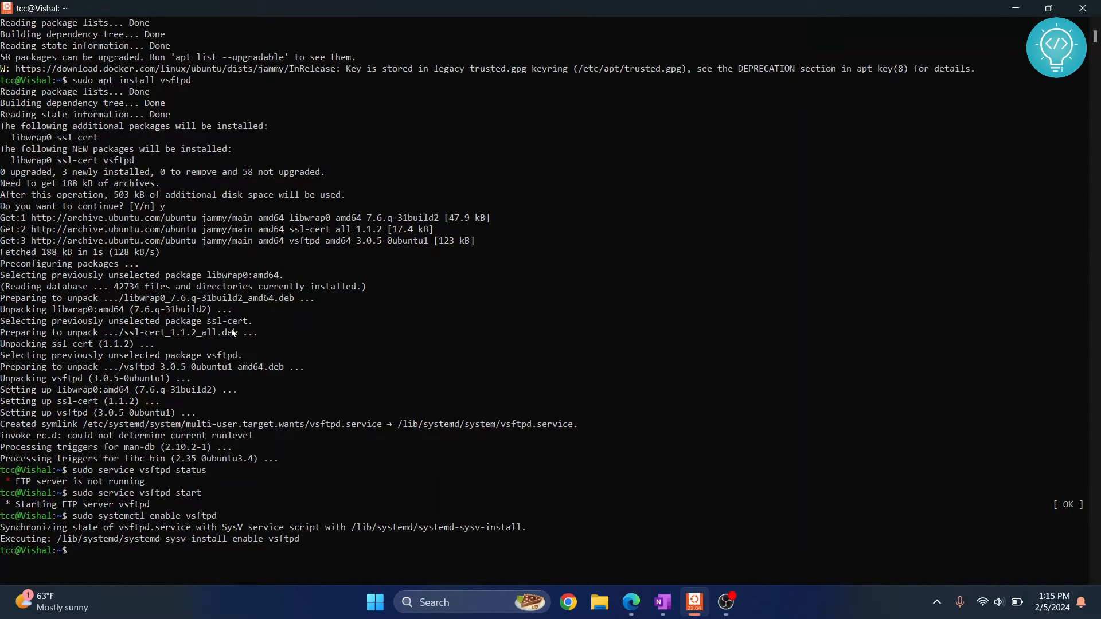
text(sudo vim /e)
text(tc/)
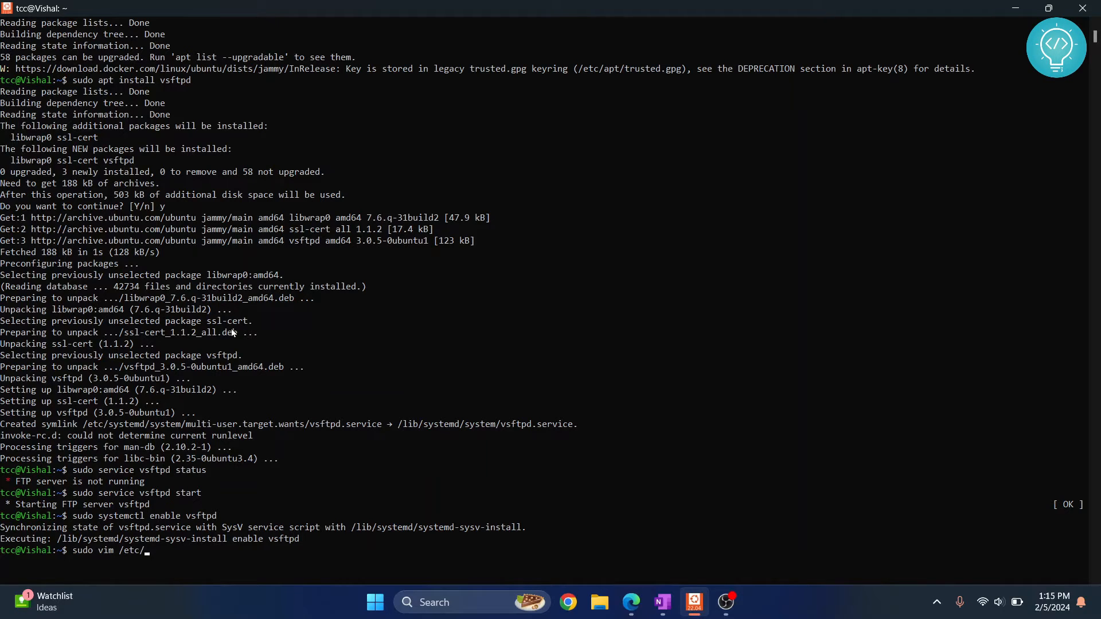
text(vsftpd.conf)
Step: Edit /etc/vsftpd.conf in Vim and change listen=NO to listen=YES
key(Return)
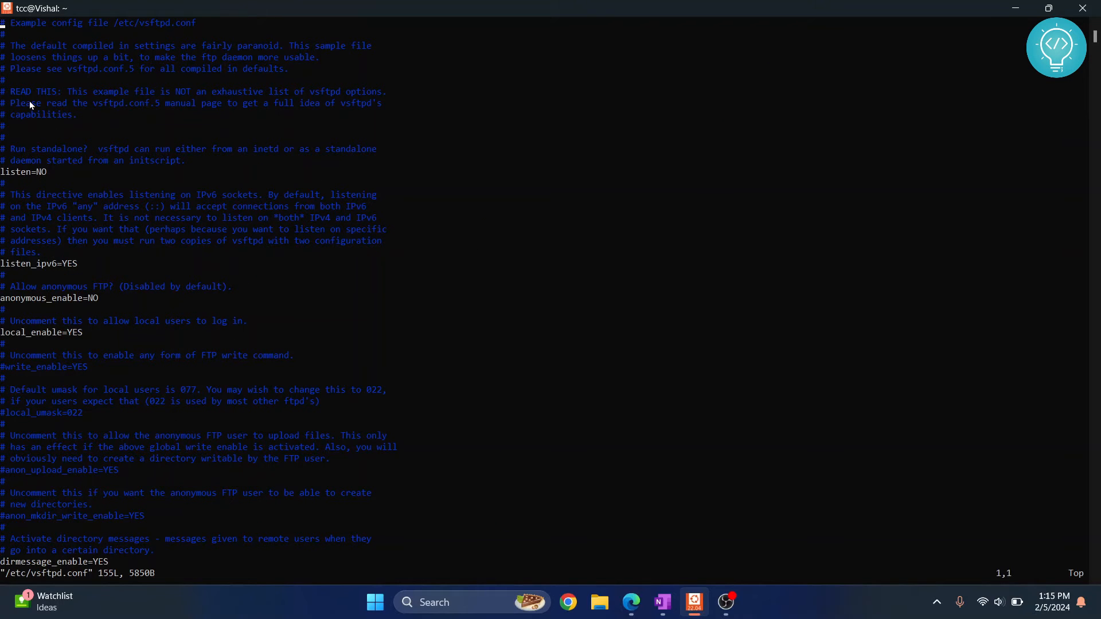
key(Down)
key(Down)
key(Down)
key(Up)
key(Right)
key(Right)
key(Right)
key(Right)
key(Right)
key(Right)
key(Right)
key(Right)
key(i)
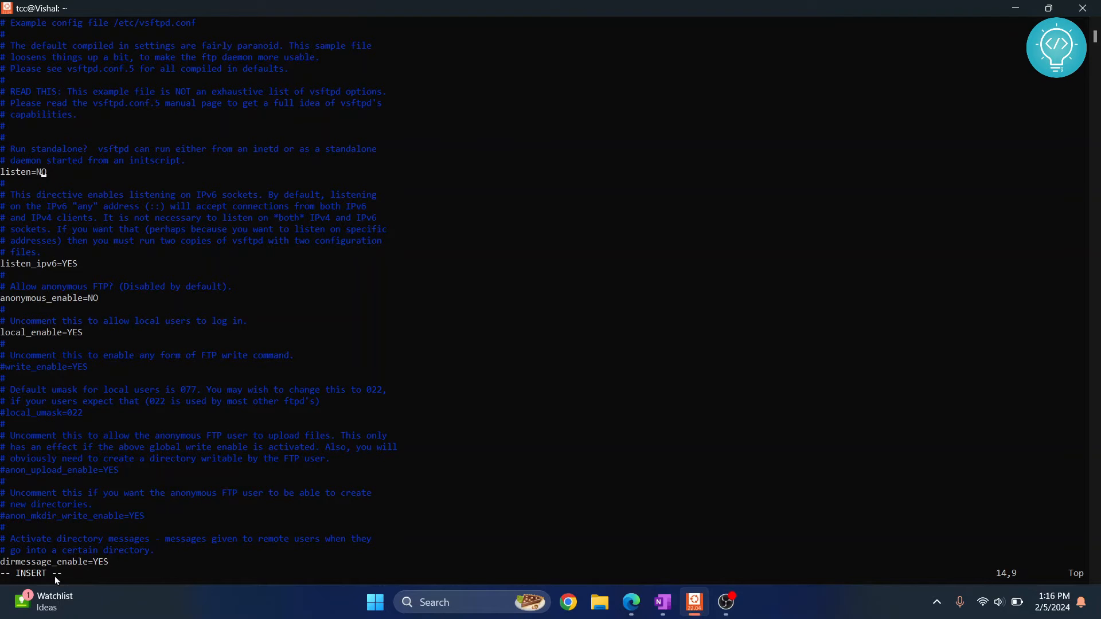
key(Right)
key(BackSpace)
key(BackSpace)
text(YES)
Step: Review the remaining logging and chroot settings, then save the file with :wq
key(Down)
key(Down)
key(Down)
key(Down)
key(Down)
key(Down)
key(Down)
key(Down)
key(Down)
key(Down)
key(Down)
key(Down)
key(Down)
key(Down)
key(Down)
key(Down)
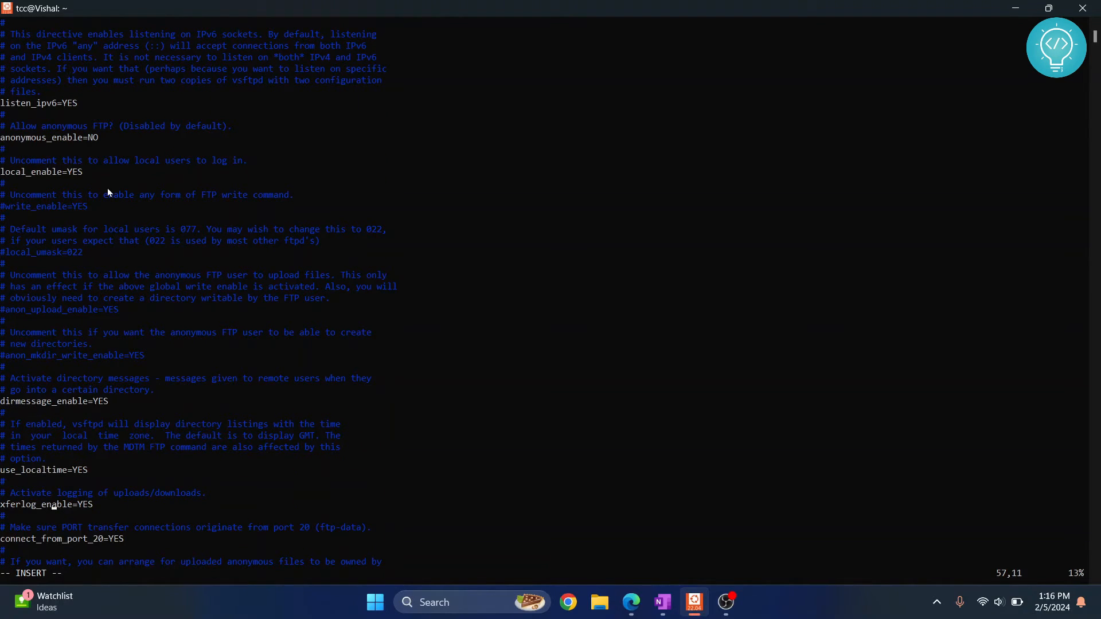
key(Down)
key(Down)
key(Down)
key(Down)
key(Down)
key(Down)
key(Down)
key(Down)
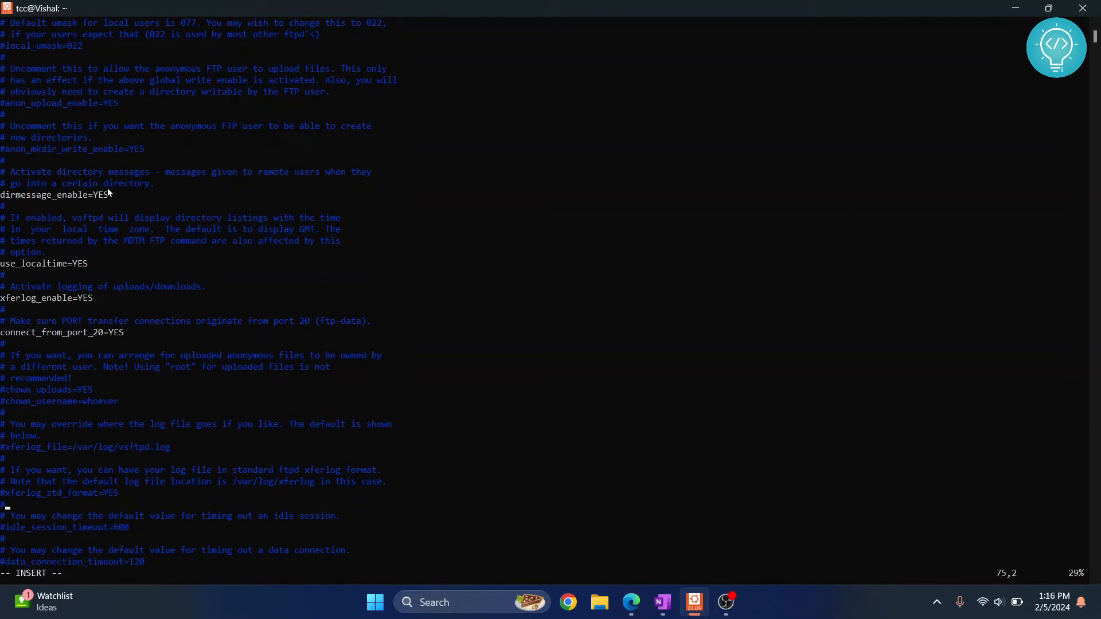
key(Down)
key(Down)
key(Down)
key(Down)
key(Down)
key(Down)
key(Down)
key(Down)
key(Down)
key(Down)
key(Down)
key(Down)
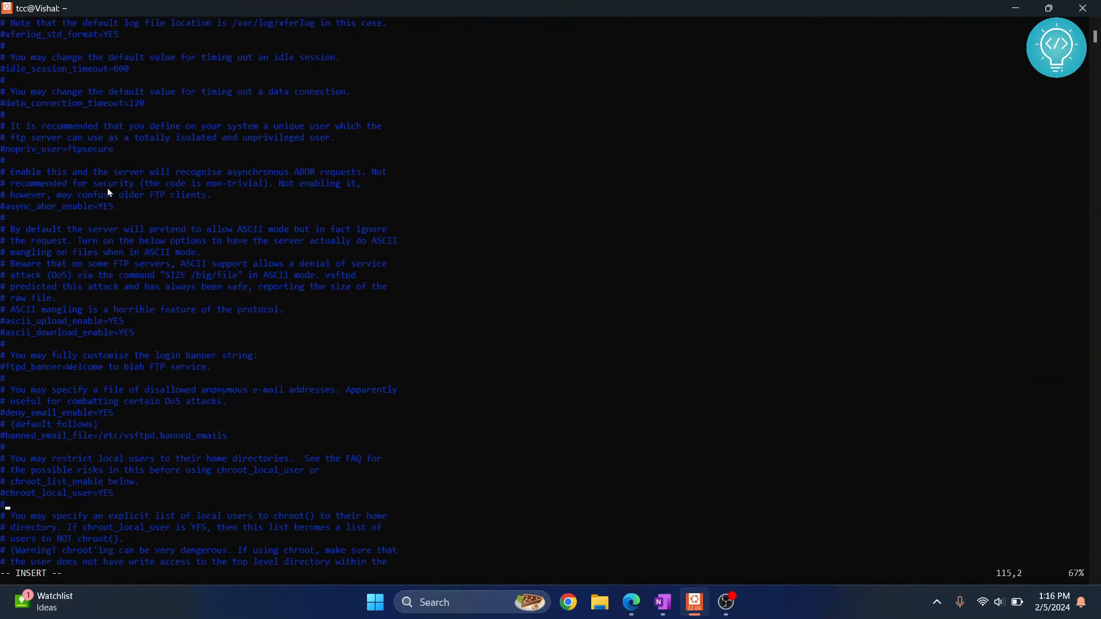
key(Down)
key(Down)
key(Down)
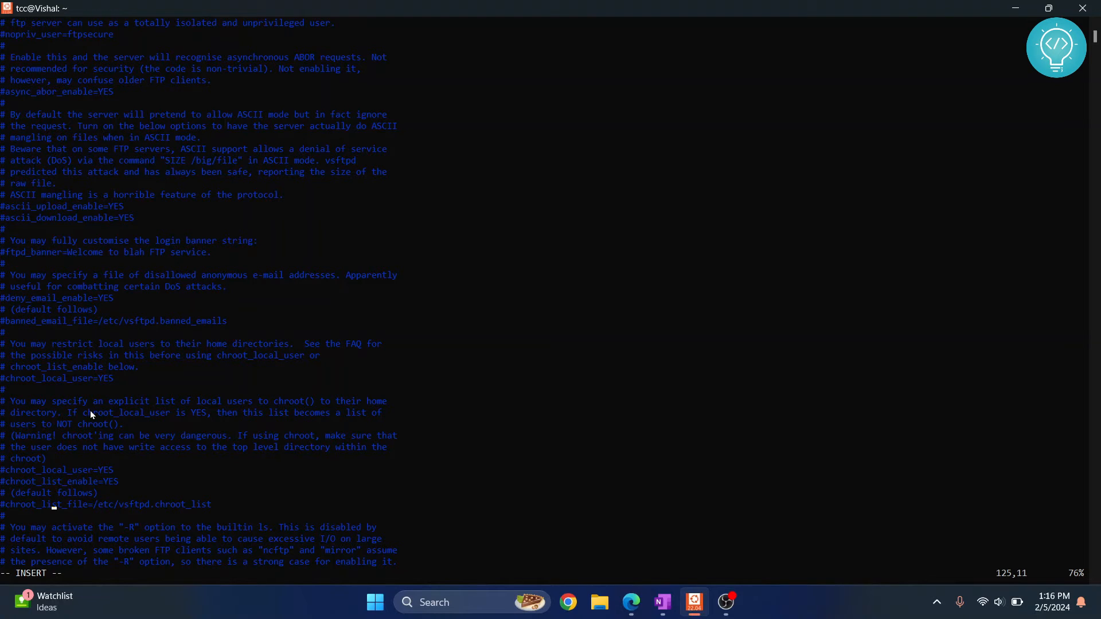
key(Escape)
text(:w)
text(q)
key(Return)
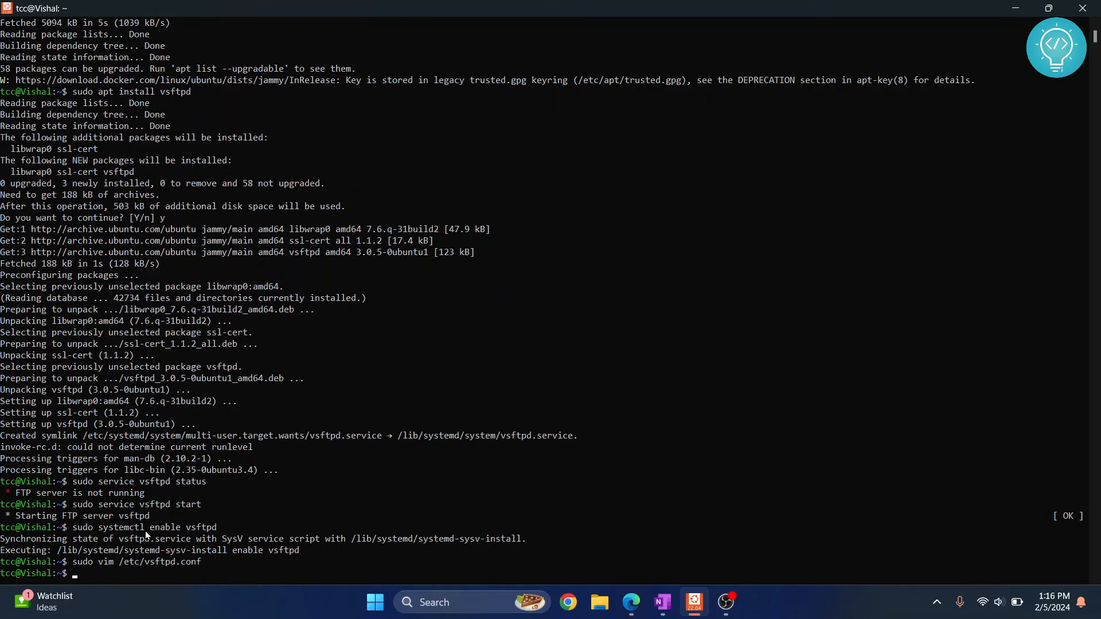
text(sudo adduser )
text(ftpuser)
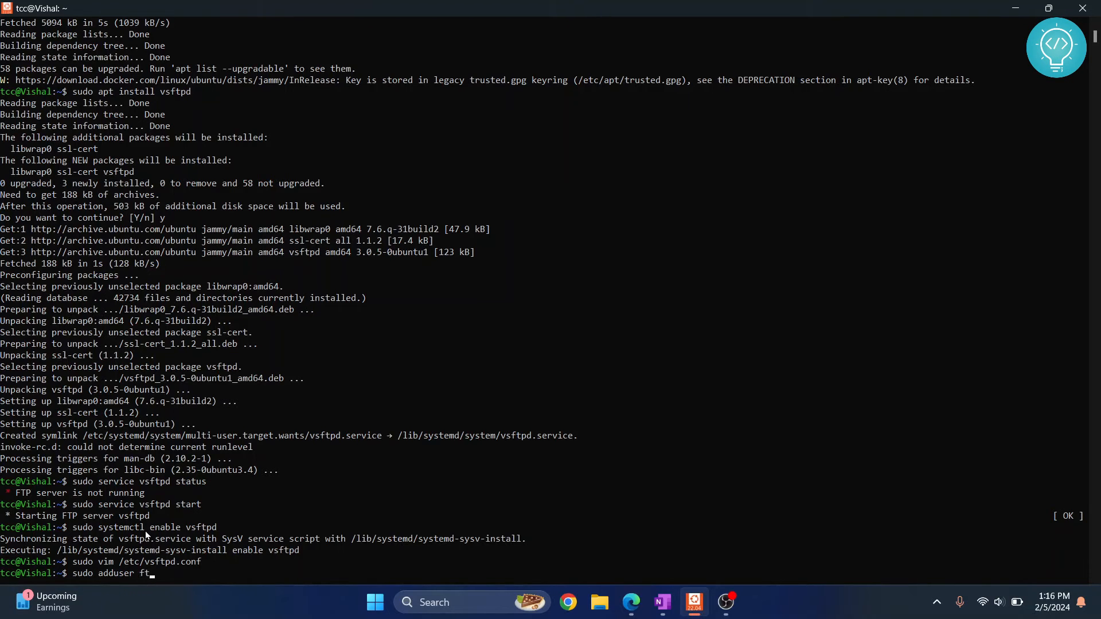
Step: Run adduser ftpuser and set its password, retrying once until the retyped password matches
key(Return)
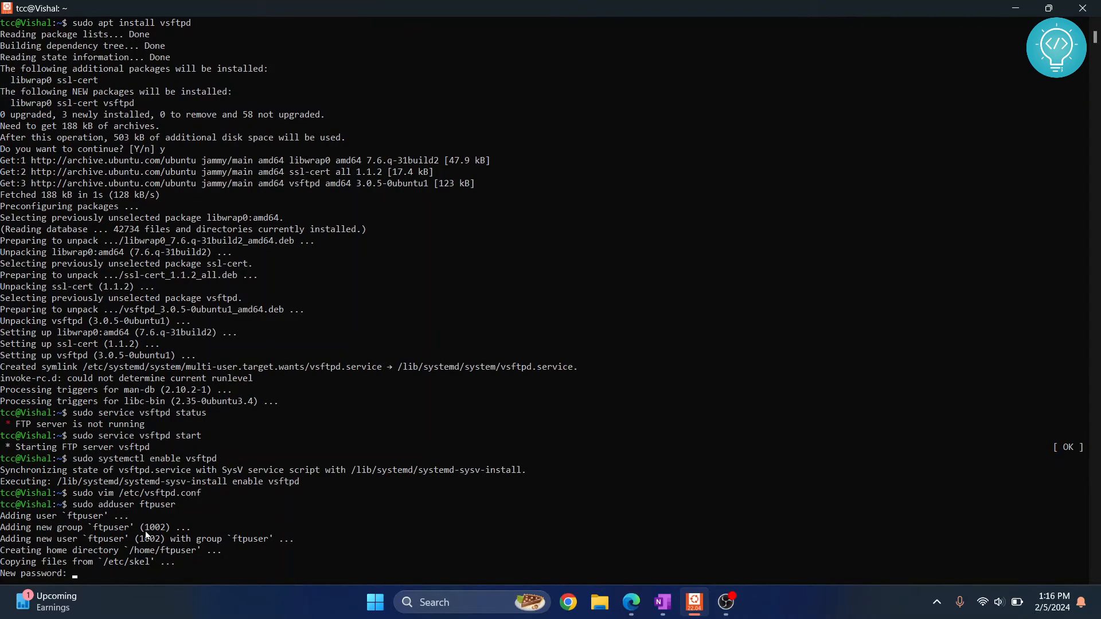
key(Return)
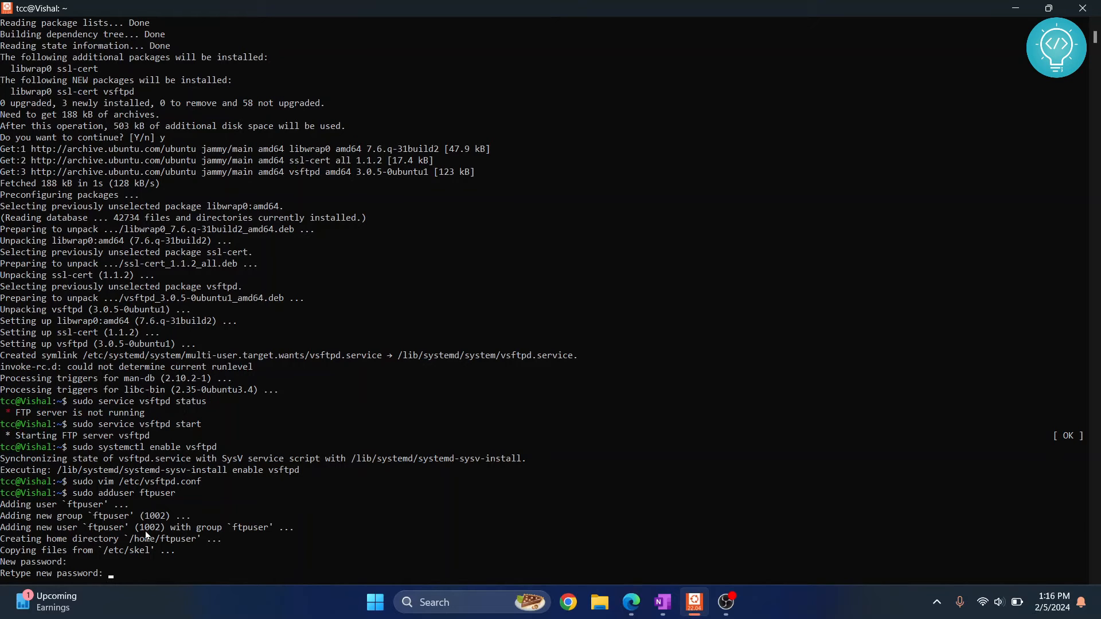
key(Return)
text(y)
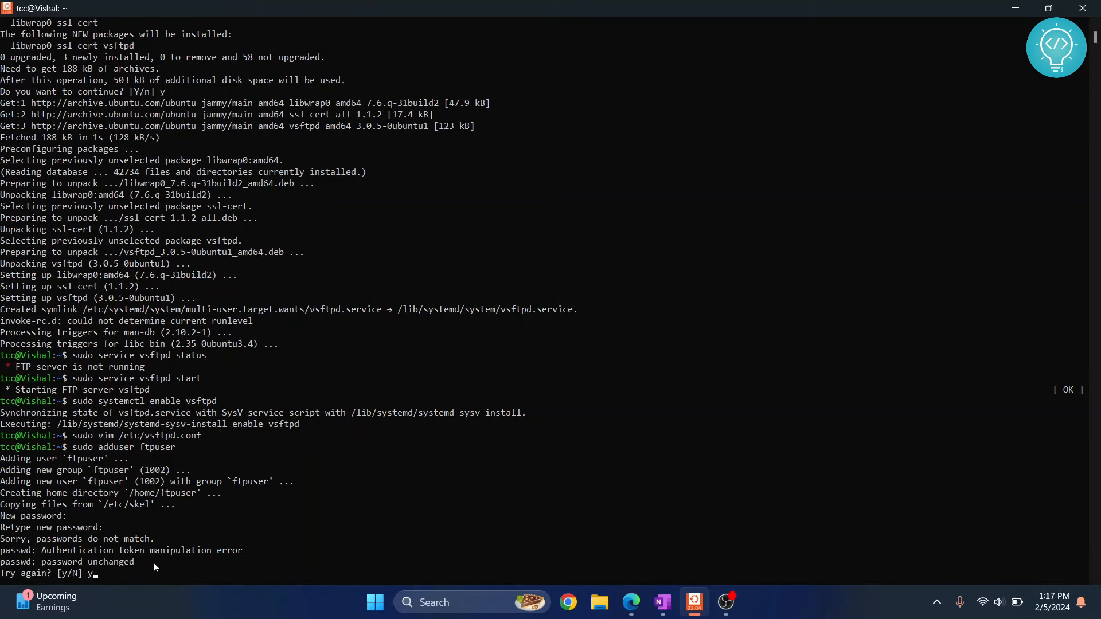
key(Return)
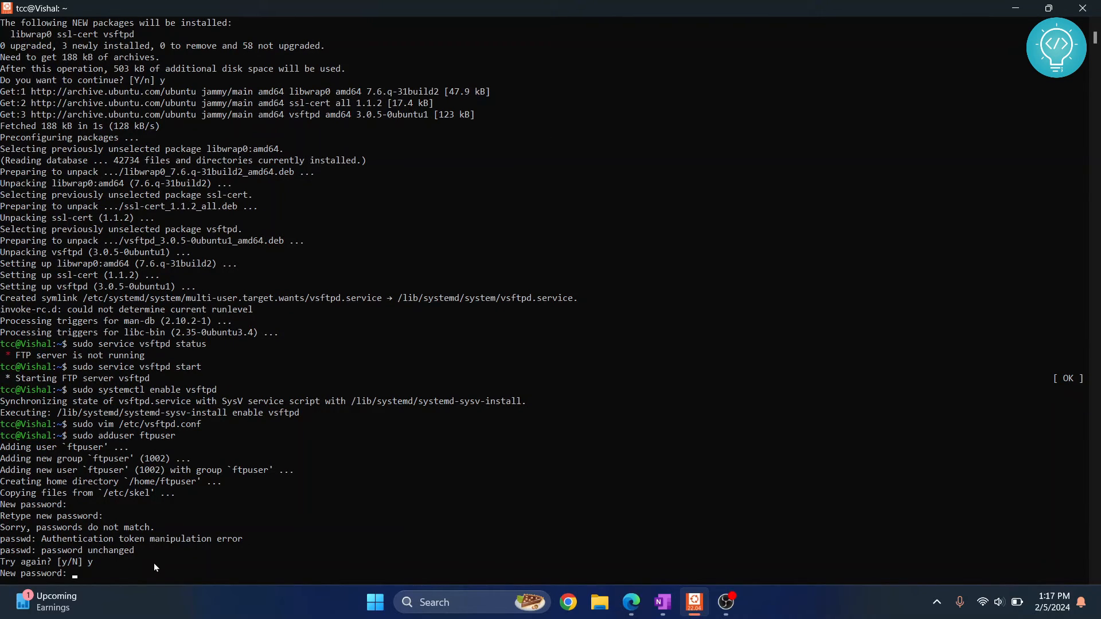
key(Return)
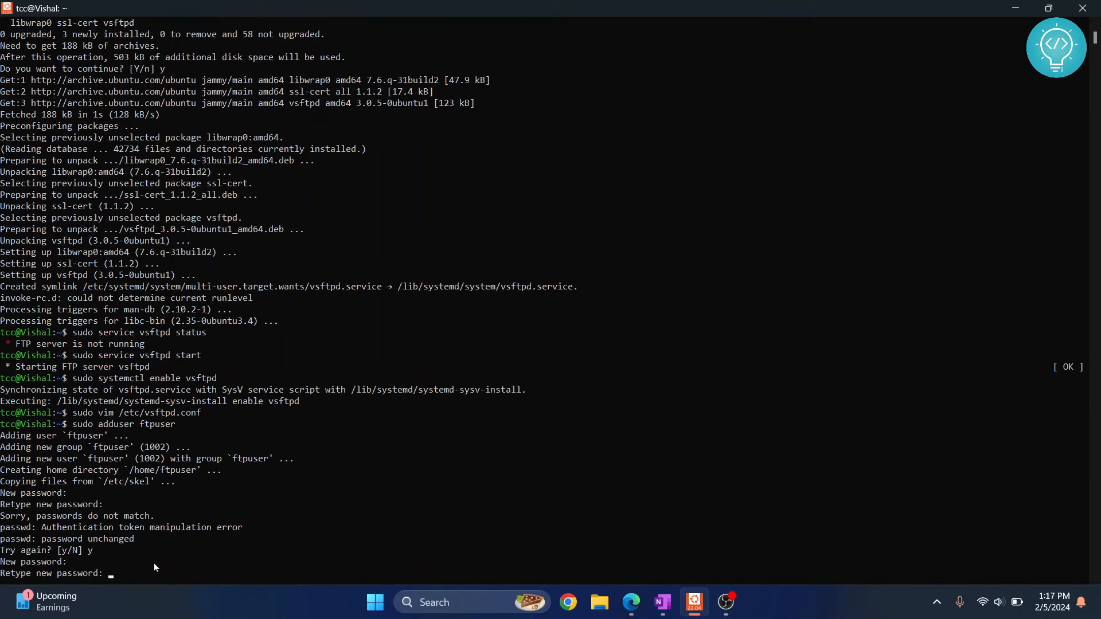
key(Return)
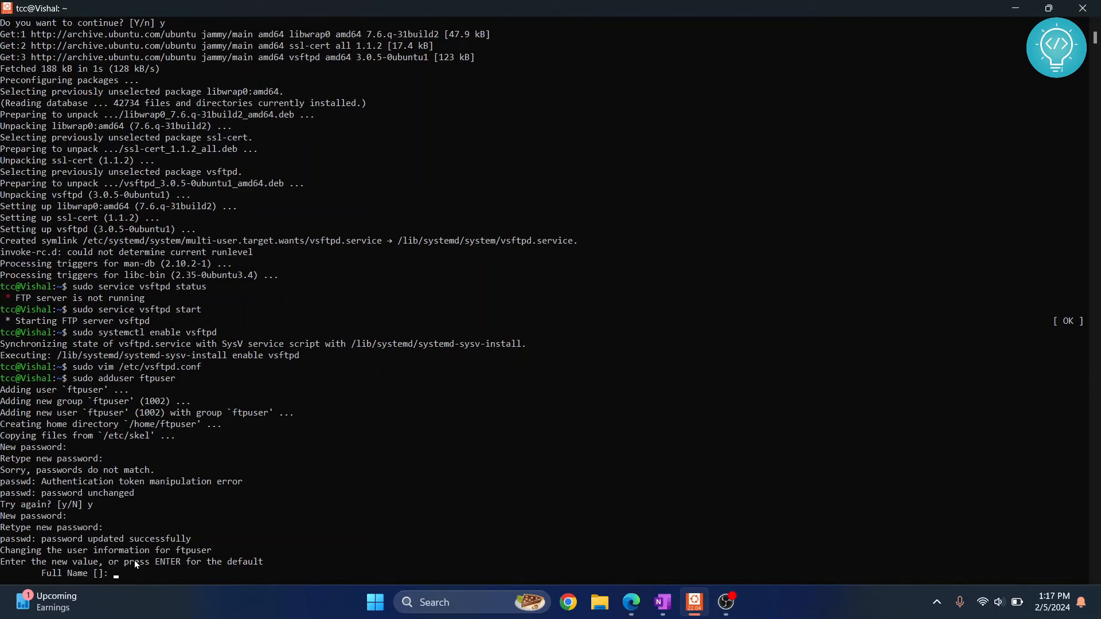
Step: Leave Full Name through Other empty and confirm the user information with Y
key(Return)
key(Return)
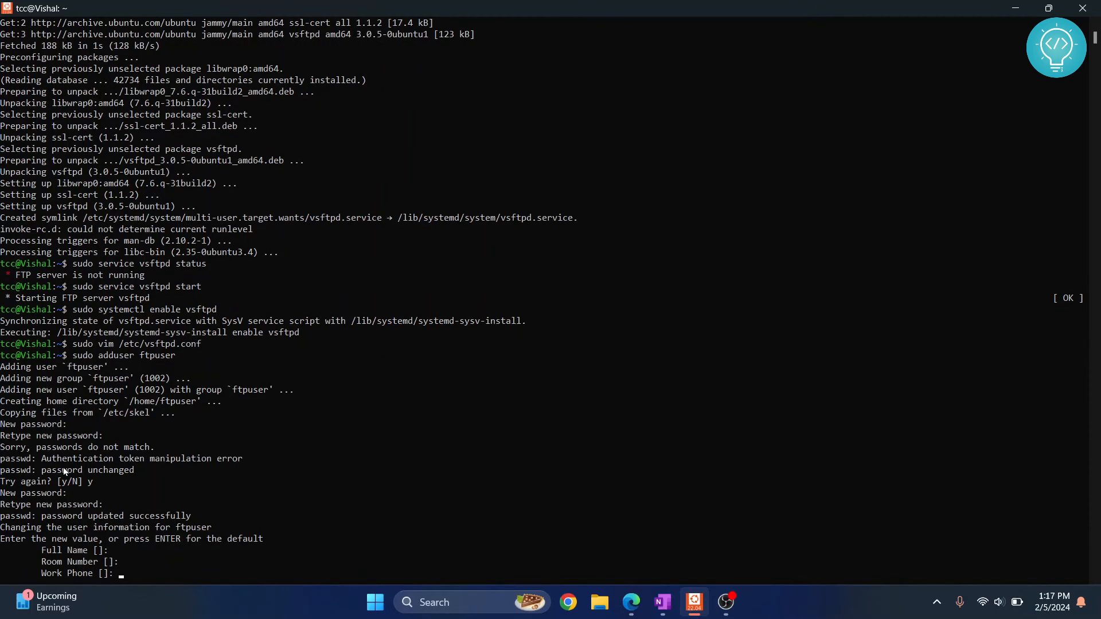
key(Return)
key(Return)
key(Return)
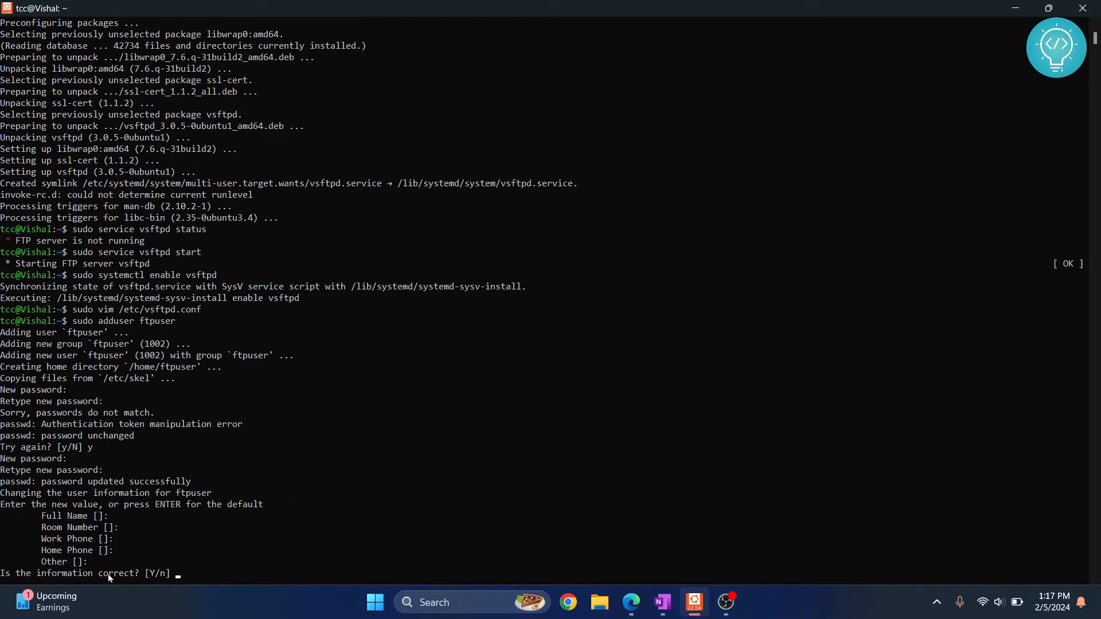
text(Y)
key(Return)
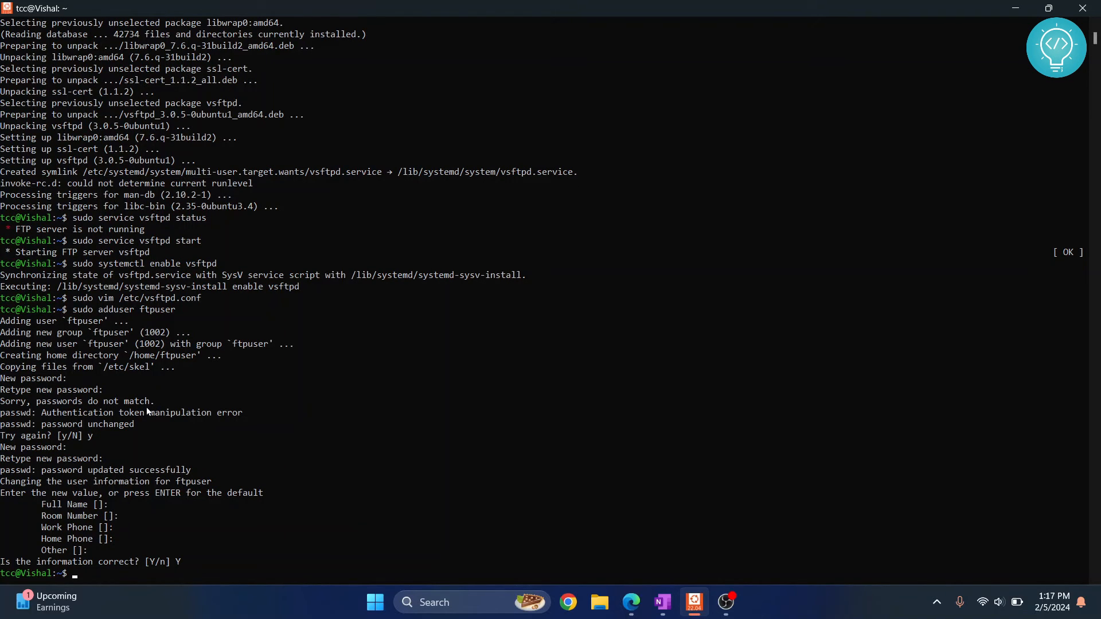
Step: Change to /home and list it with ls -l, showing ftpuser beside tcc and testuser
double_click(150, 307)
right_click(216, 498)
text(cd /home)
key(Return)
text(ls -l)
key(Return)
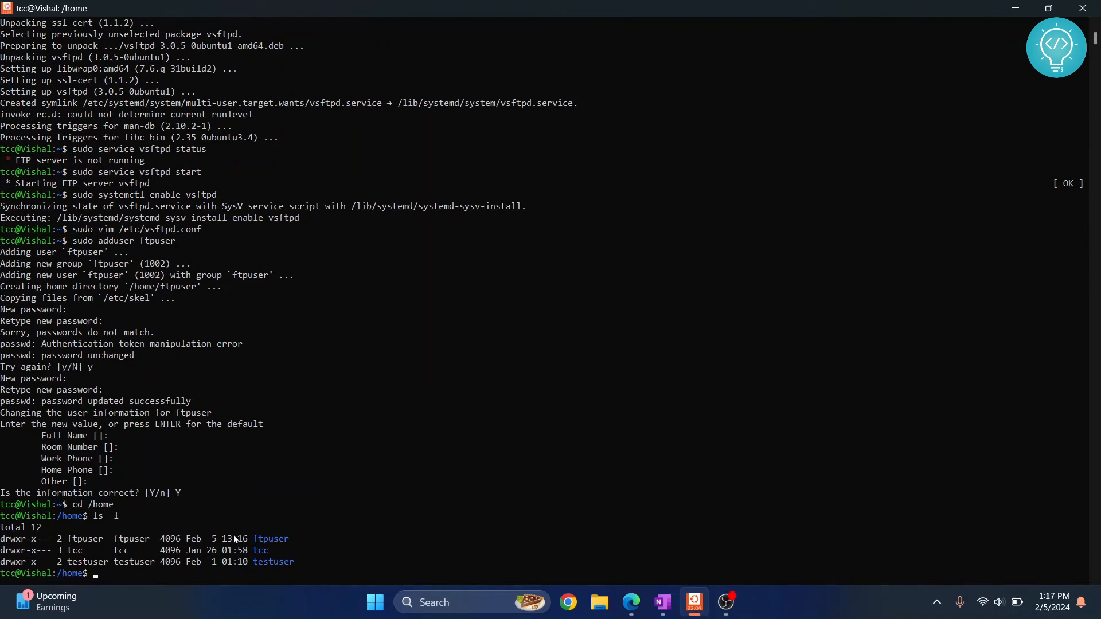
double_click(274, 542)
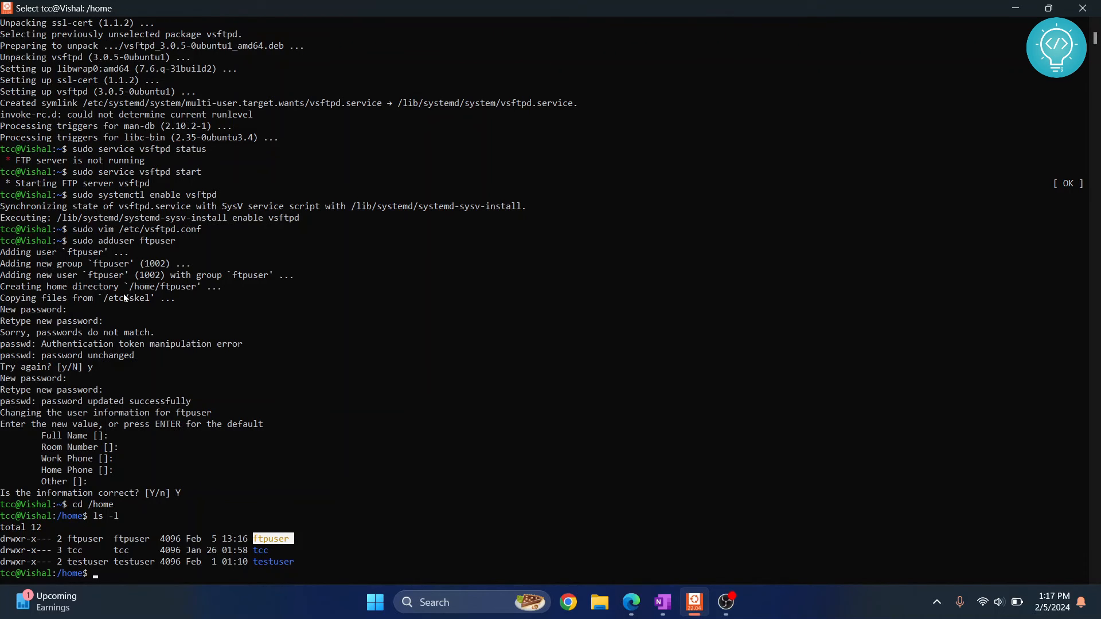
click(112, 572)
text(s)
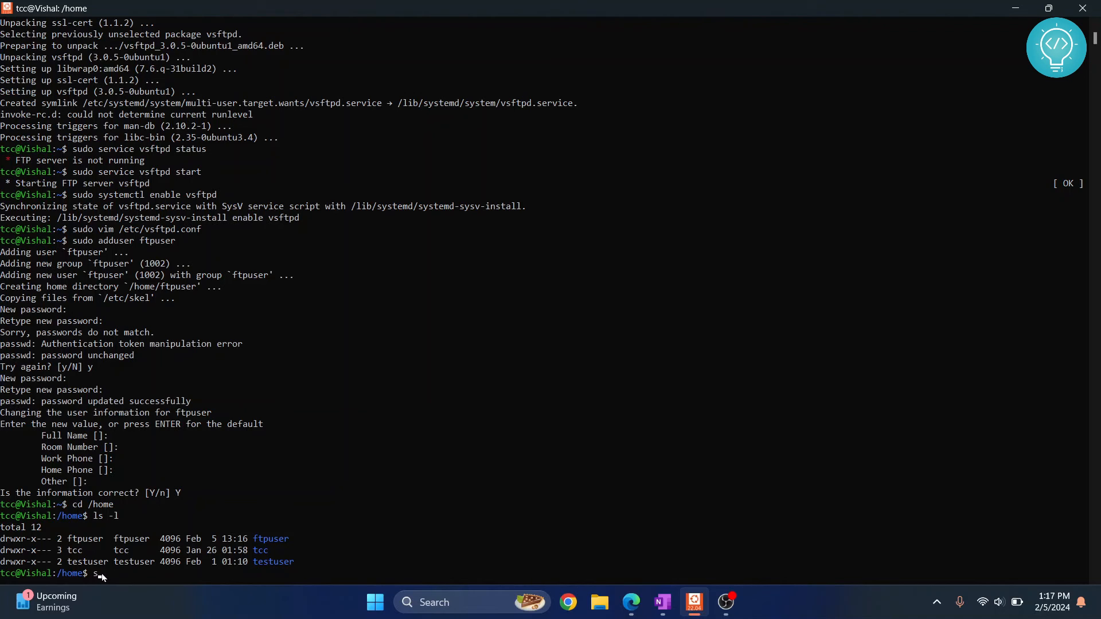
text(service vsft)
text(pd status)
Step: Check sudo service vsftpd status, now reporting the FTP server is running
key(Return)
drag(15, 562, 123, 563)
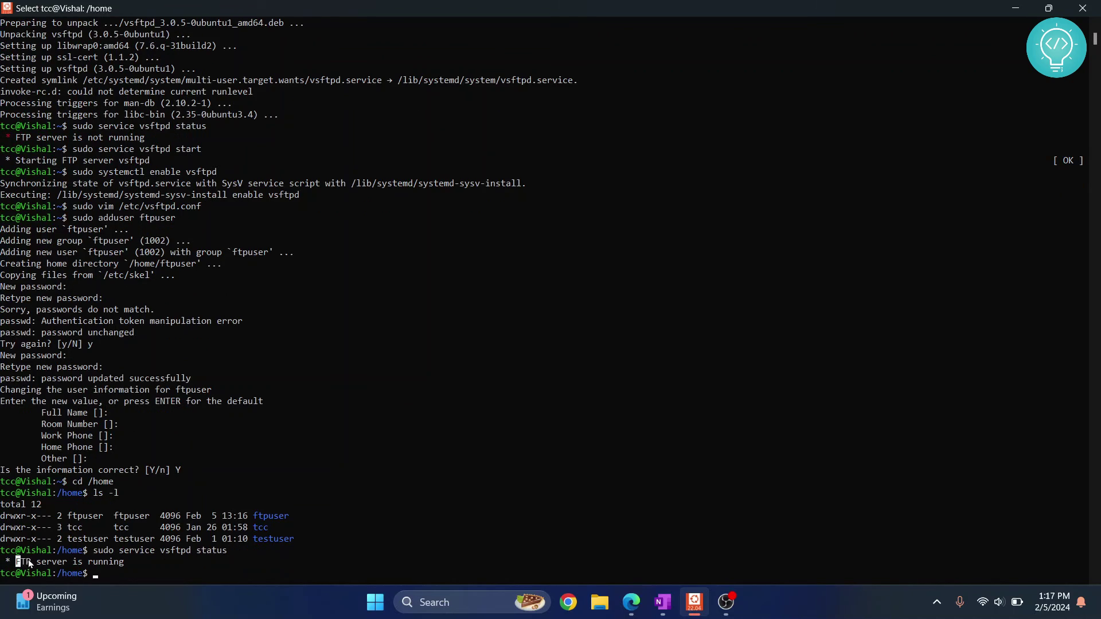
click(124, 562)
click(106, 575)
text(sudo )
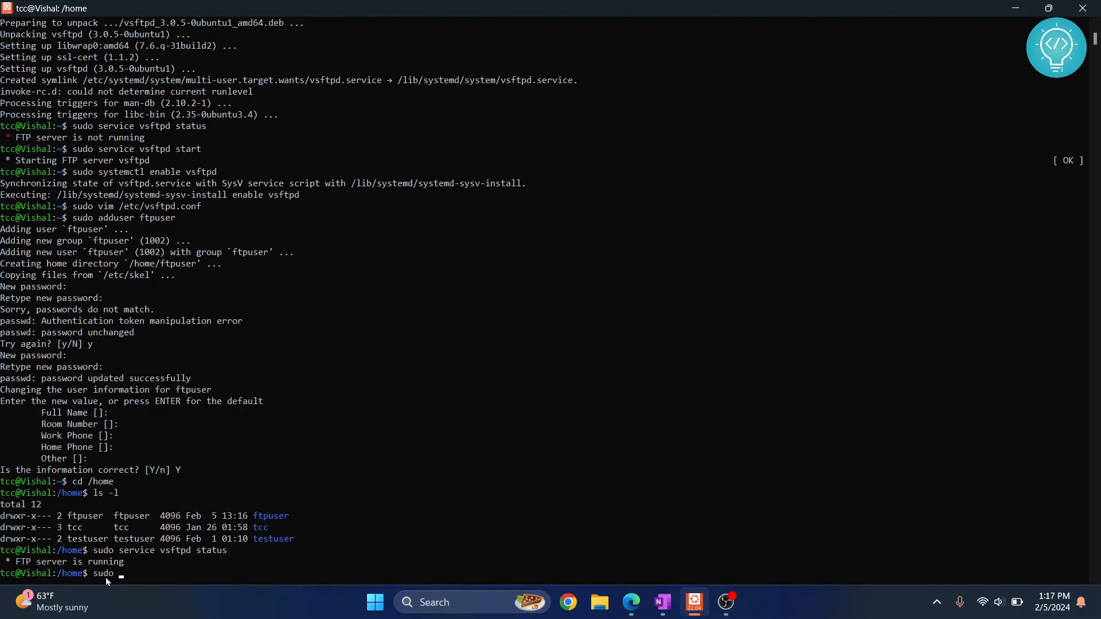
text(netstat -tnlp)
Step: Attempt sudo netstat -tnlp, which fails as not found, then recall and erase the command
key(Return)
key(Up)
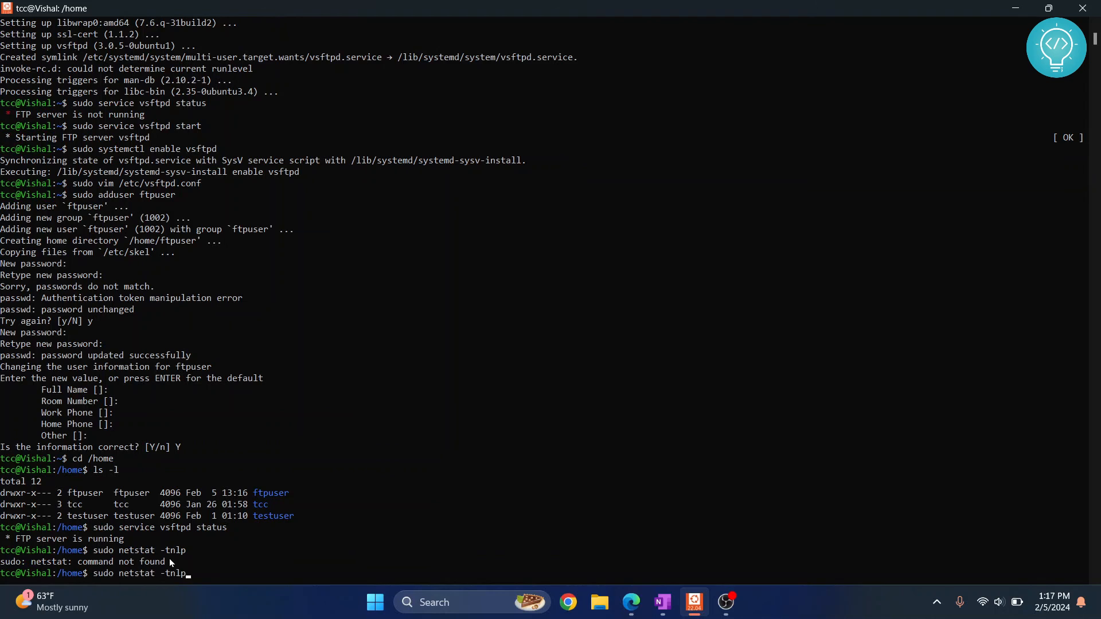
key(BackSpace)
key(BackSpace)
key(BackSpace)
key(ctrl+u)
drag(125, 538, 3, 539)
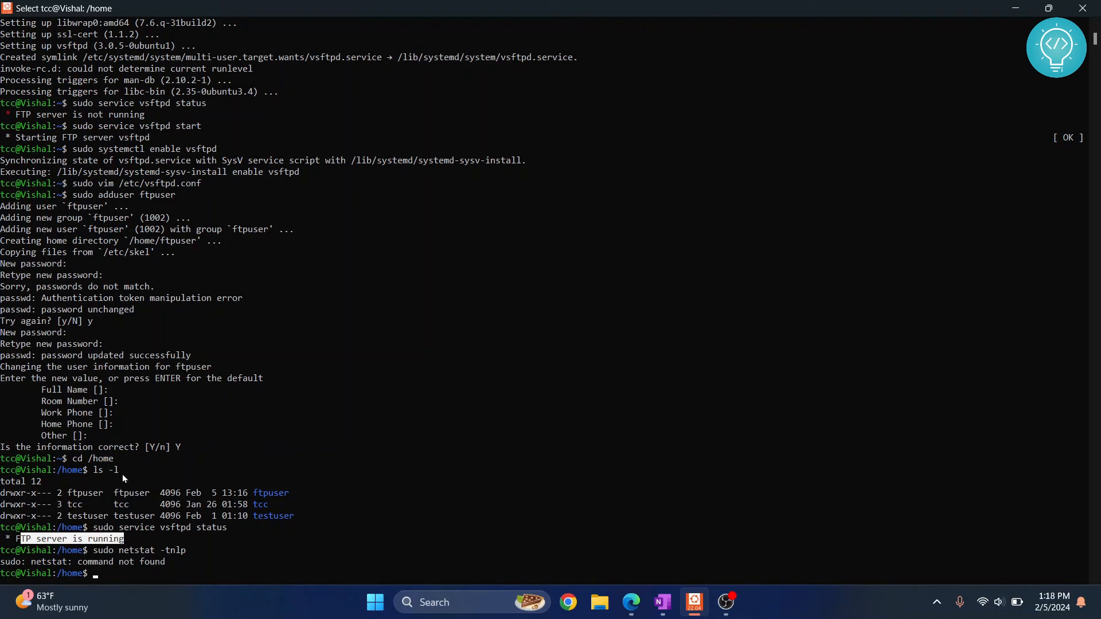
click(142, 537)
click(333, 302)
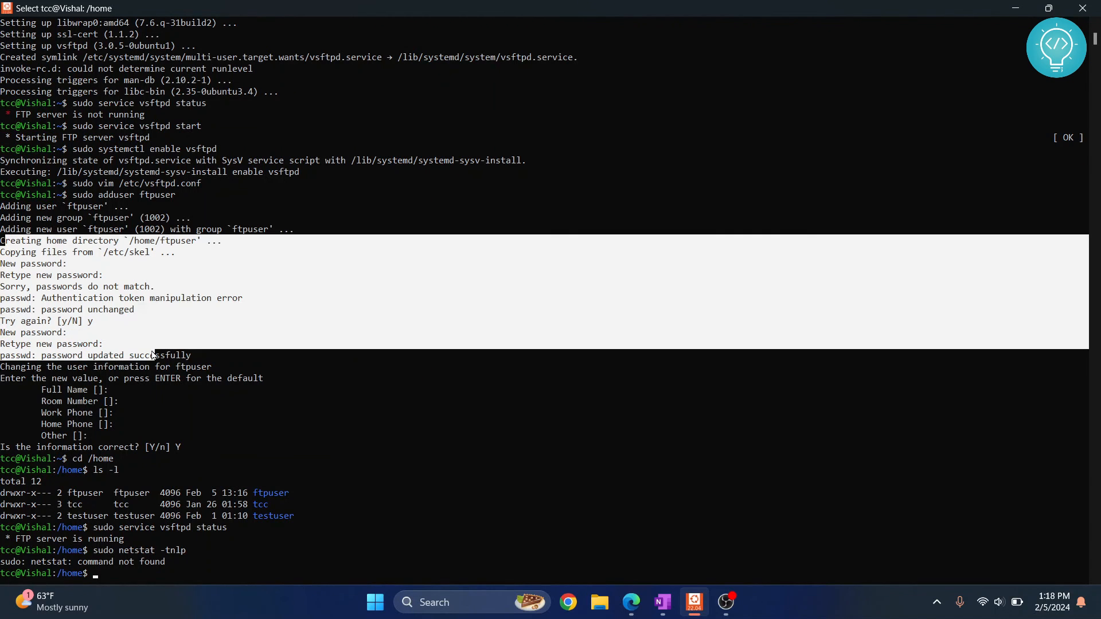
drag(2, 241, 155, 355)
right_click(141, 576)
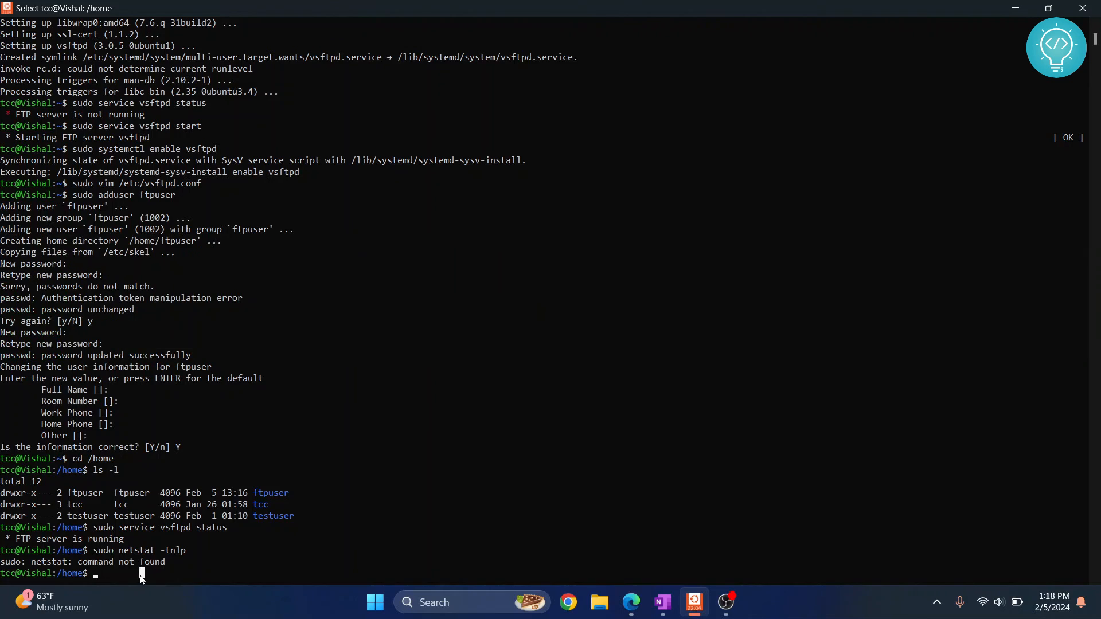